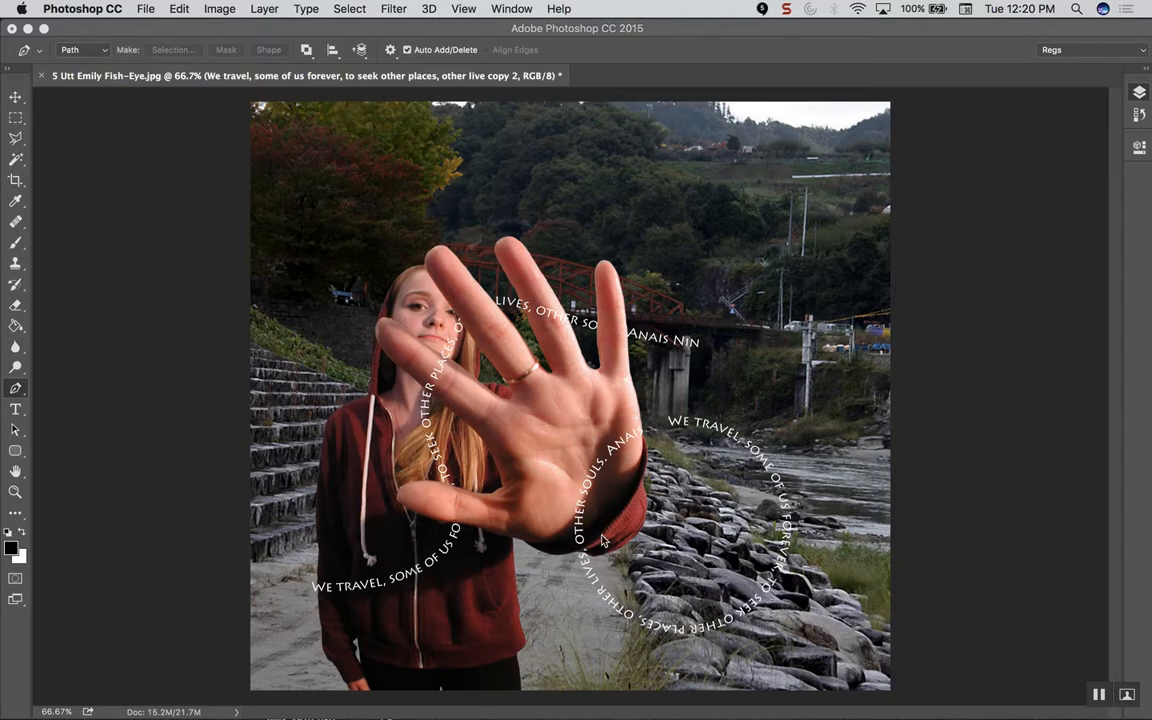
Step: Show the Layers panel for the finished quote composition
left_click(1138, 94)
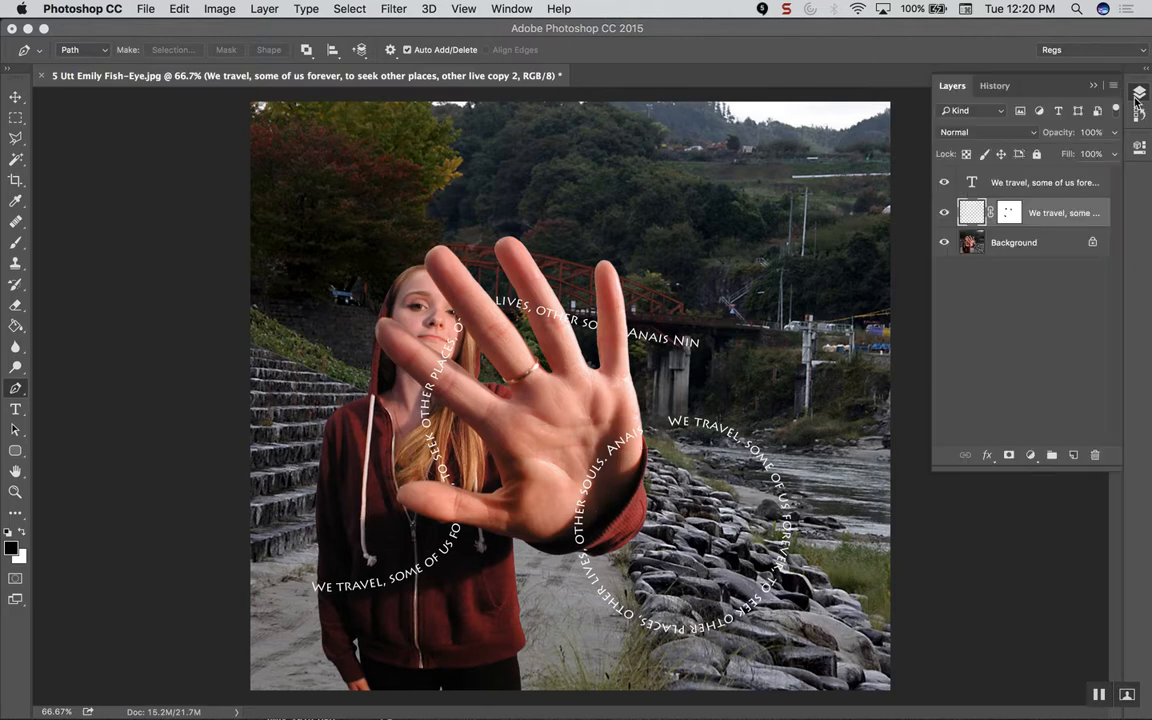
Step: Hide the two upper quote text layers and pick the standard Pen Tool
left_click_drag(945, 186, 942, 217)
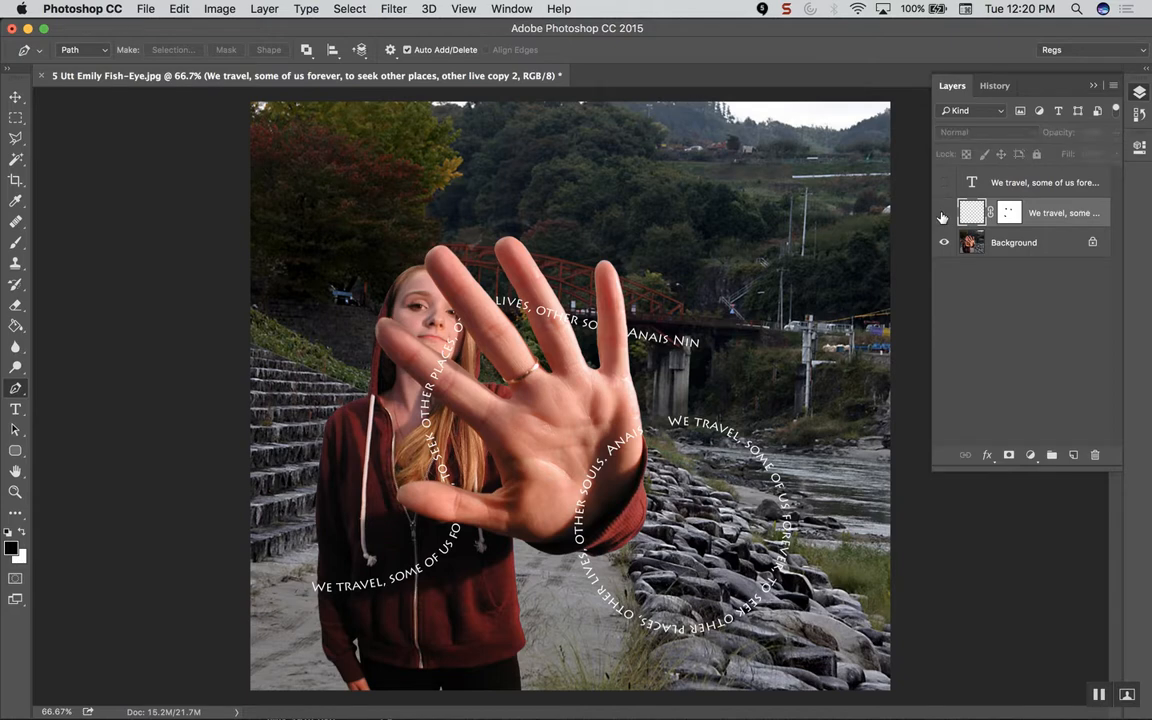
left_click(14, 390)
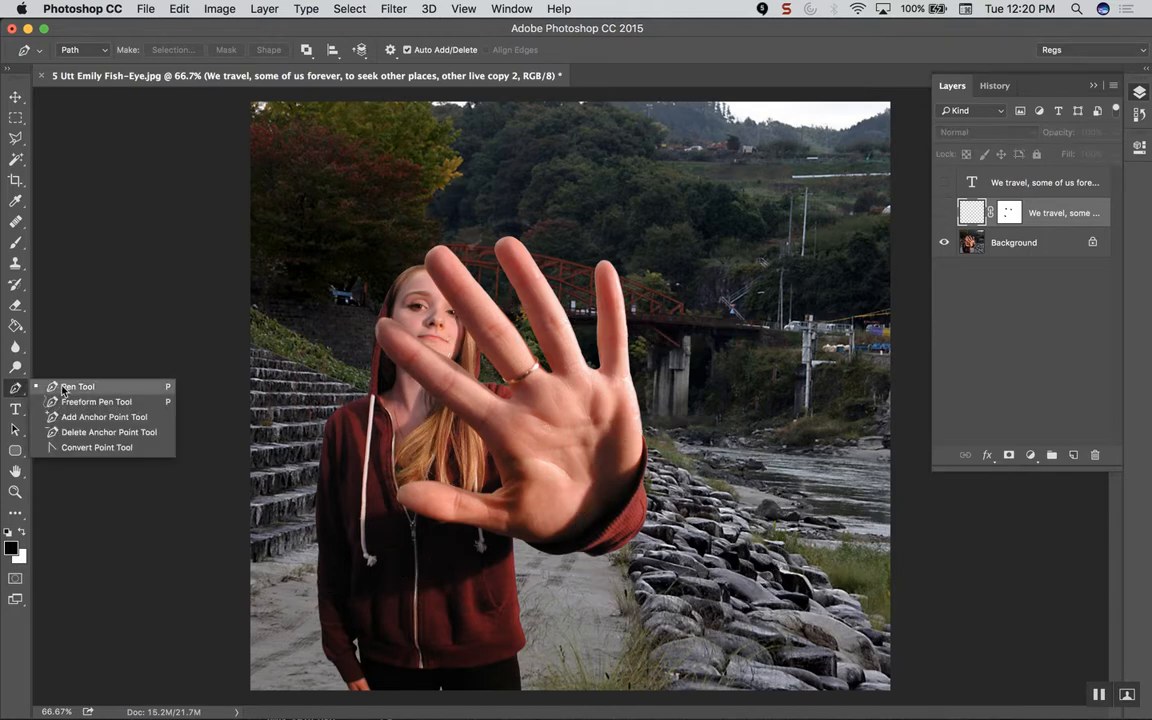
left_click(66, 391)
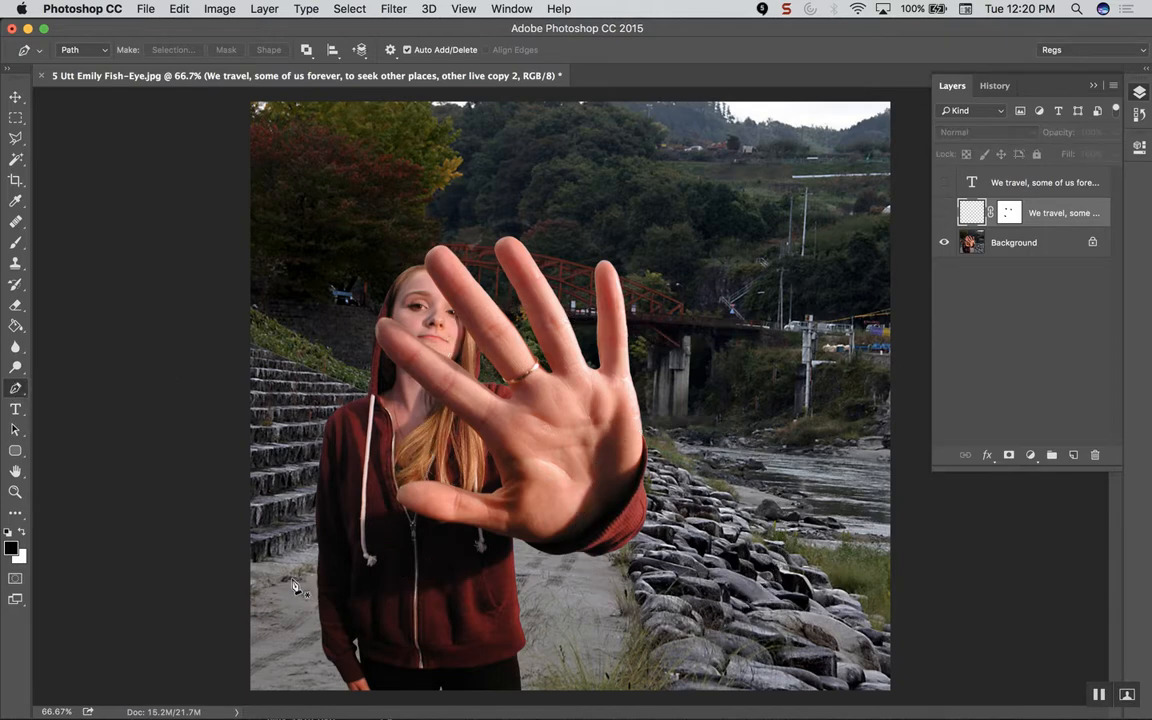
Step: Draw a curved path from the lower left, up through the fingers, to the right edge
left_click(284, 606)
left_click_drag(455, 556, 492, 515)
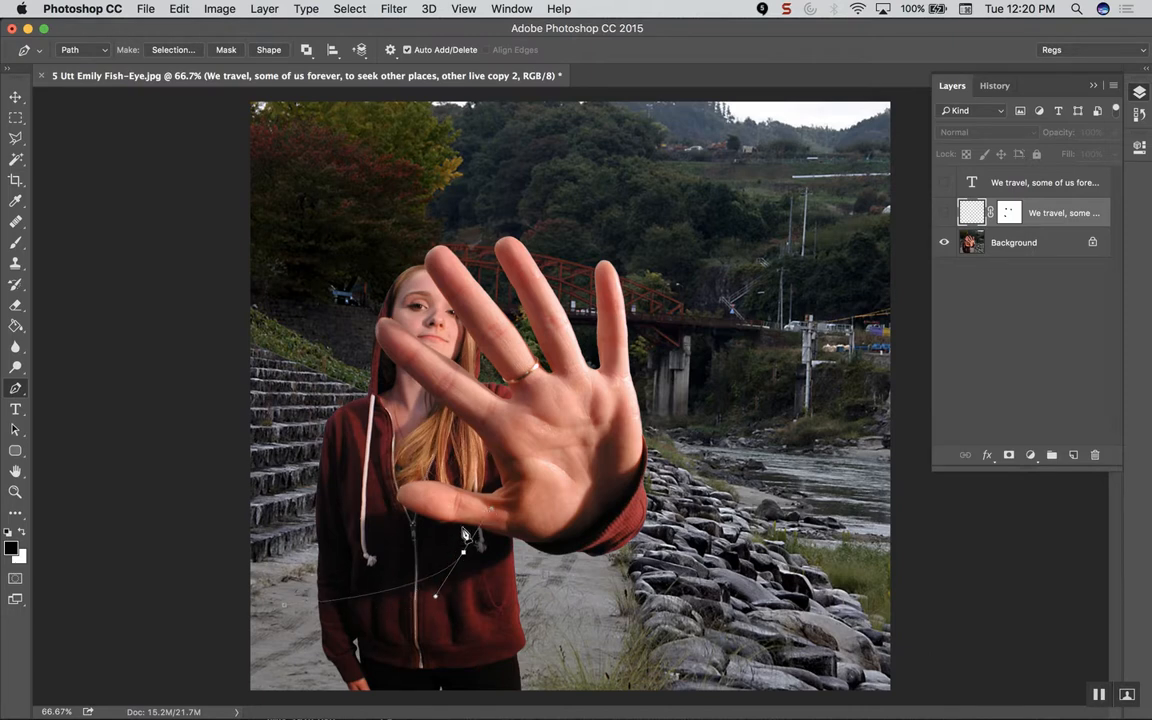
left_click_drag(444, 429, 442, 409)
left_click_drag(674, 320, 856, 360)
left_click_drag(858, 300, 883, 300)
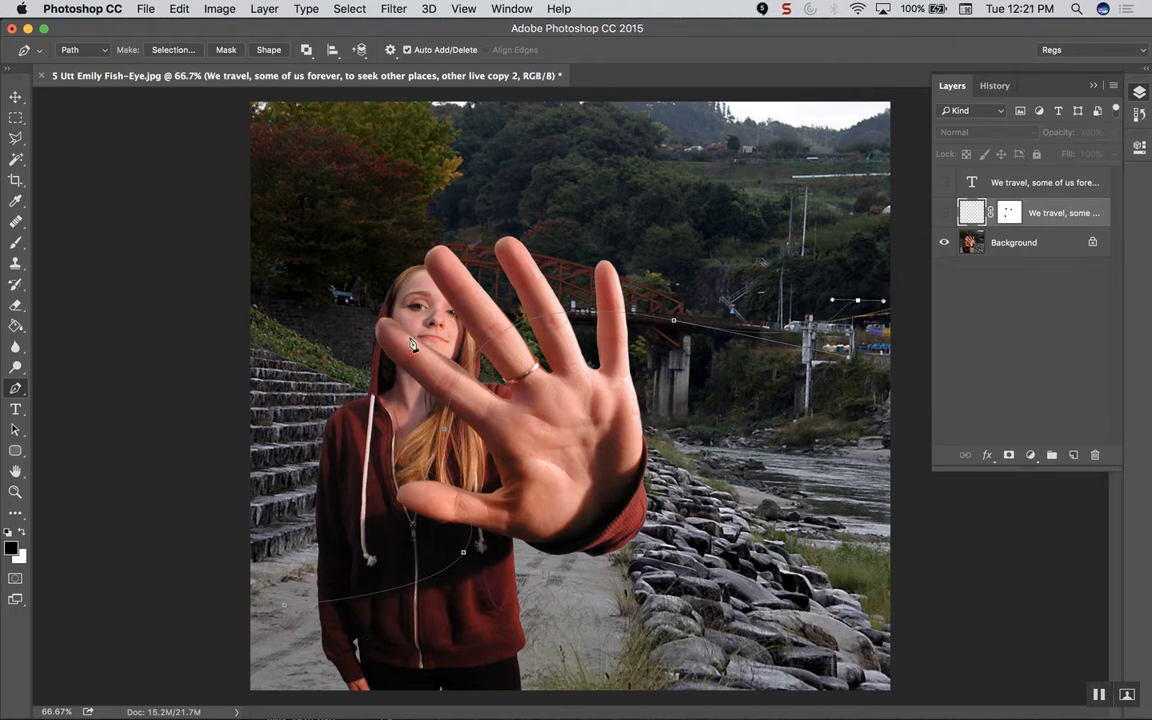
left_click(16, 410)
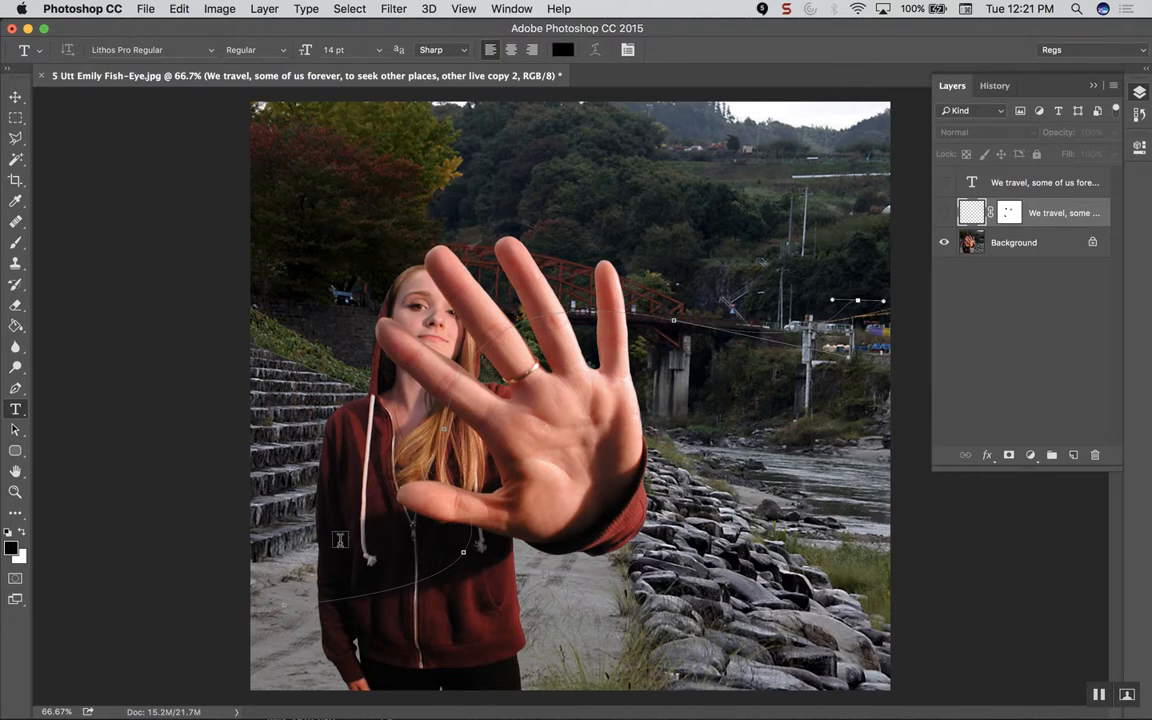
Step: Paste the quote onto the new path, colour it white (ffffff), and commit it
left_click(302, 600)
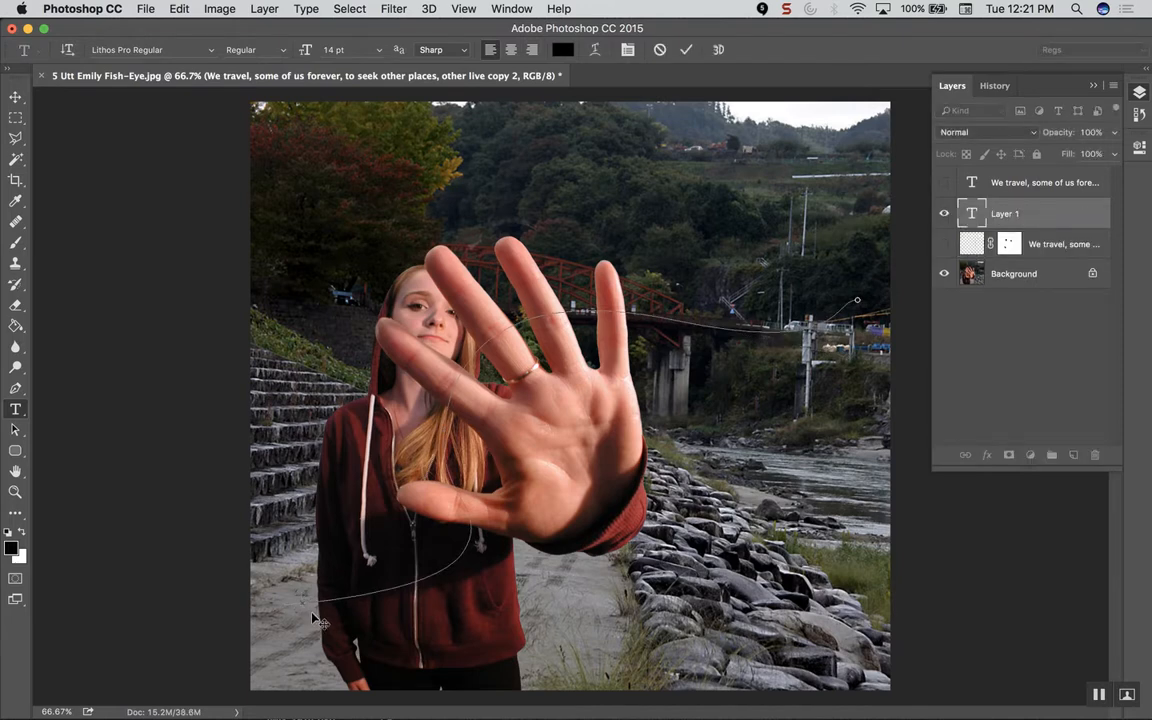
key("super")
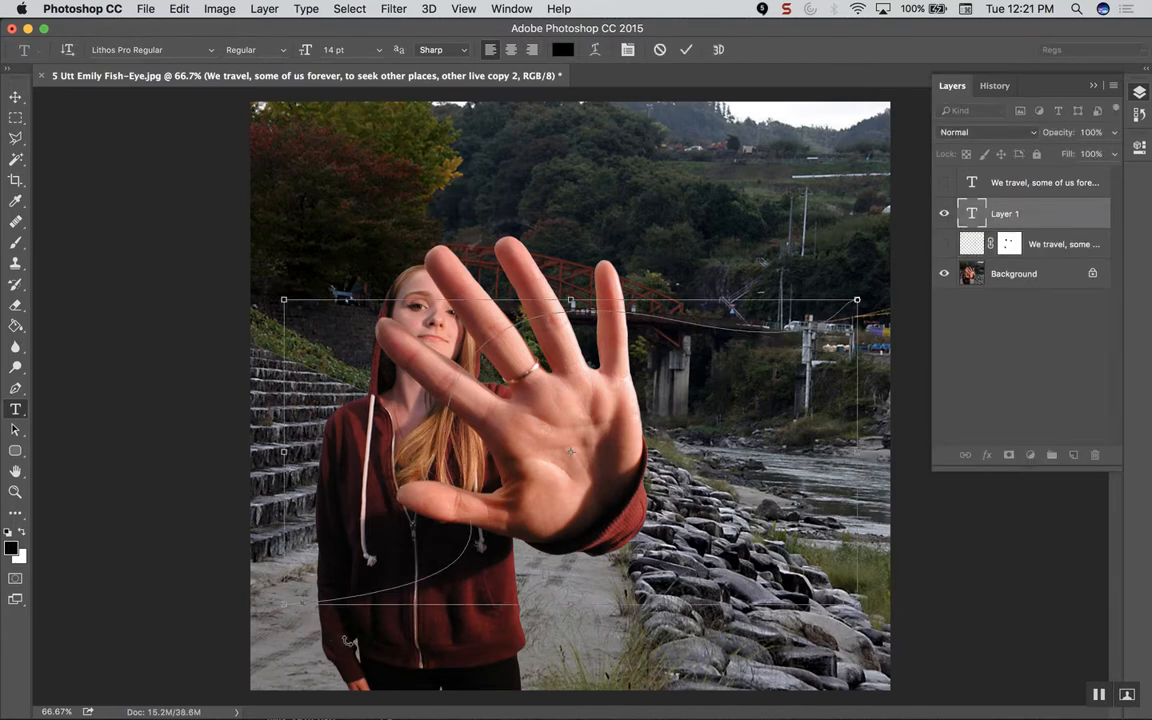
type("We travel, some of us forever, to seek other places, other lives, other souls")
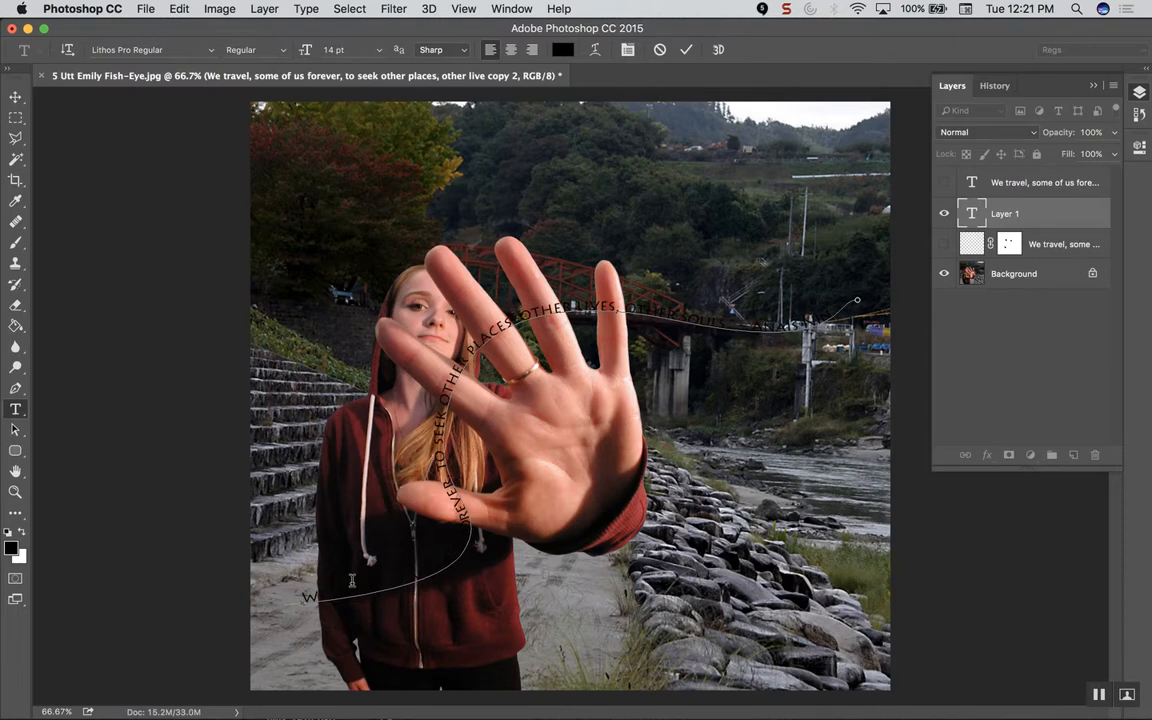
key("super+a")
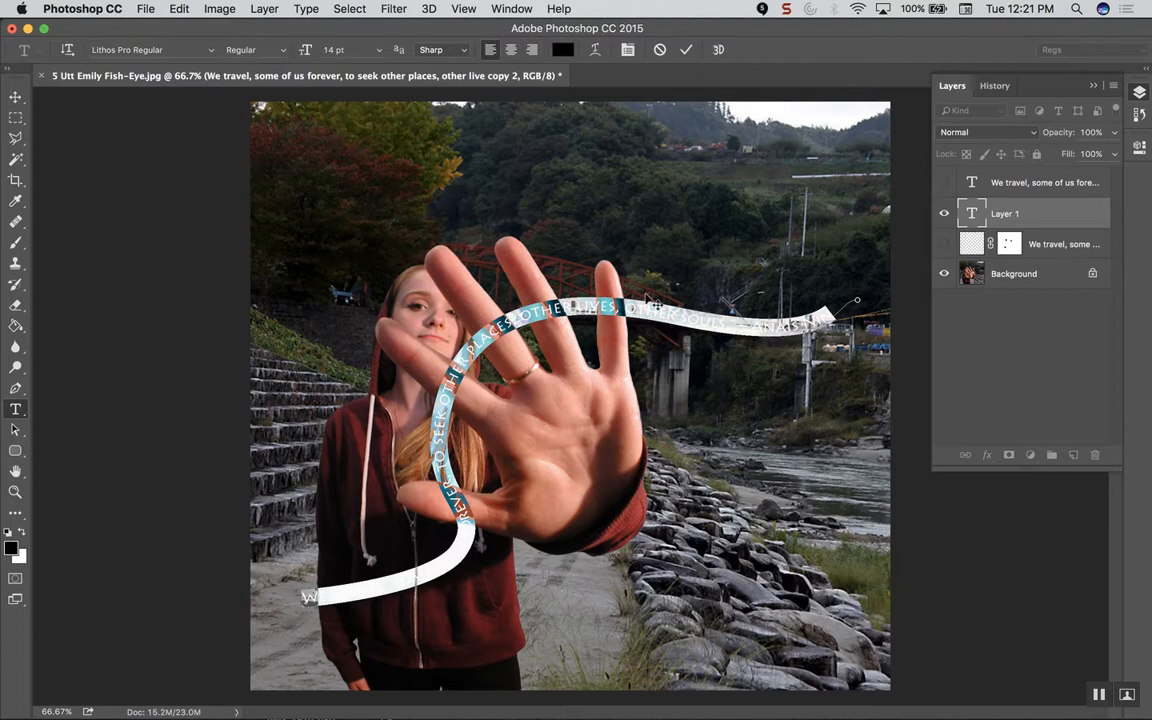
left_click(562, 52)
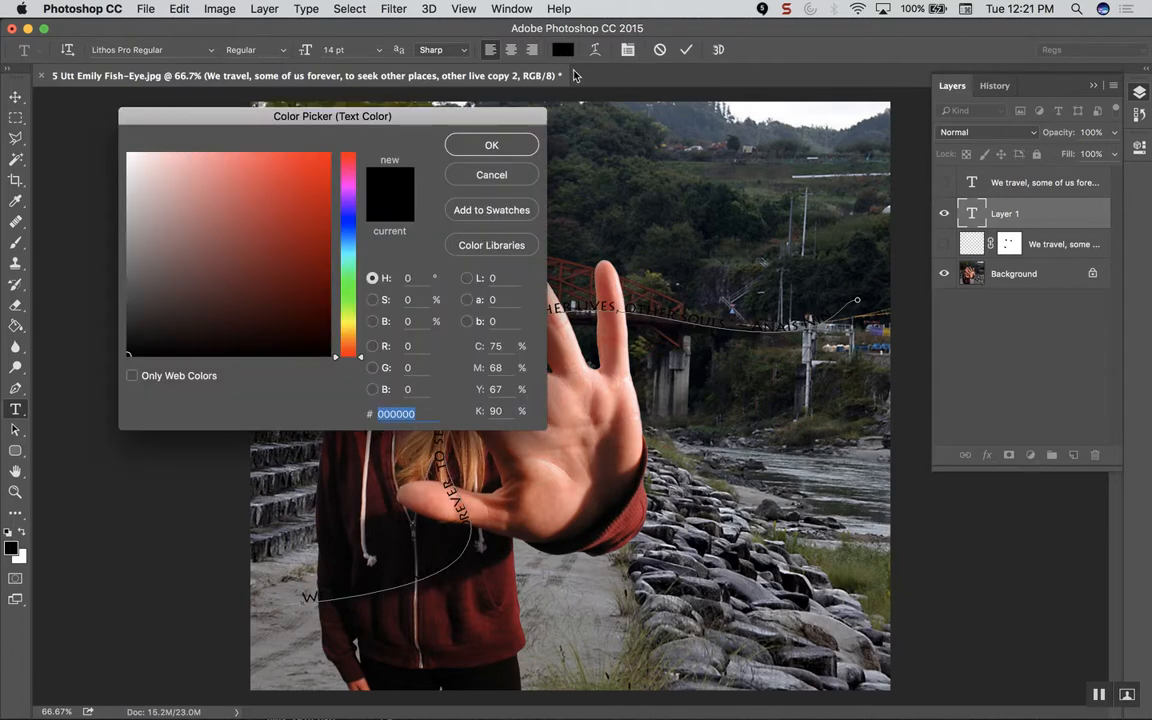
mouse_move(264, 199)
left_mouse_down()
mouse_move(180, 157)
mouse_move(128, 152)
left_mouse_up()
left_click(491, 146)
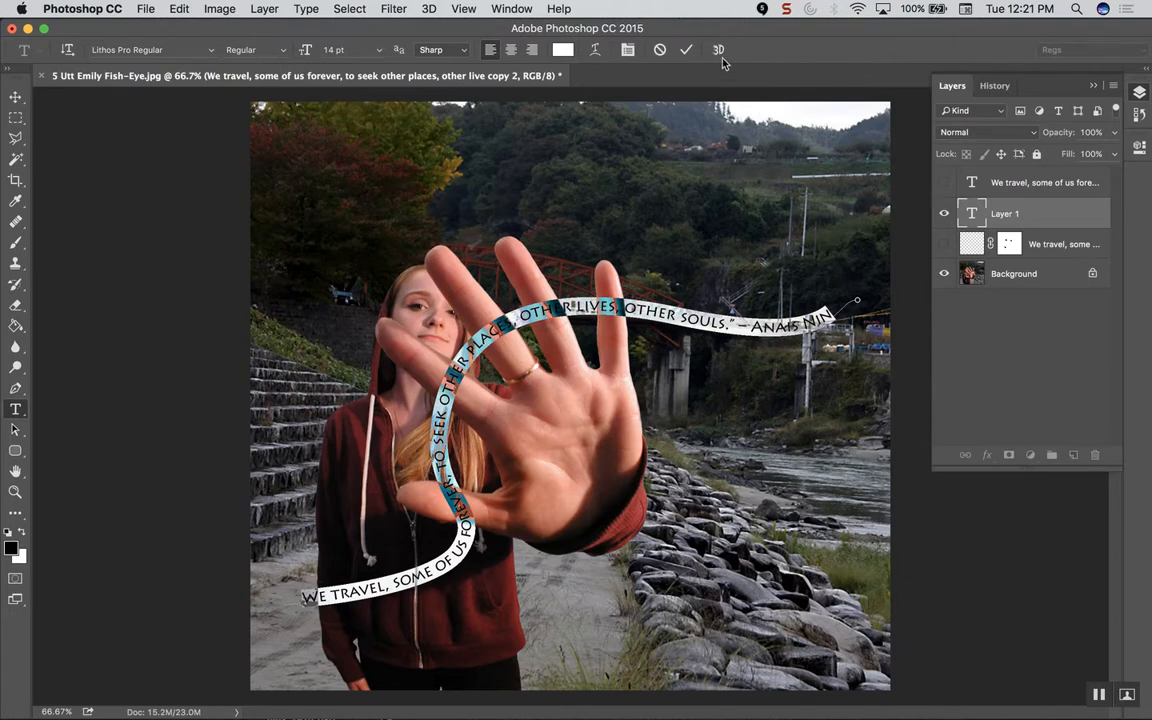
left_click(686, 51)
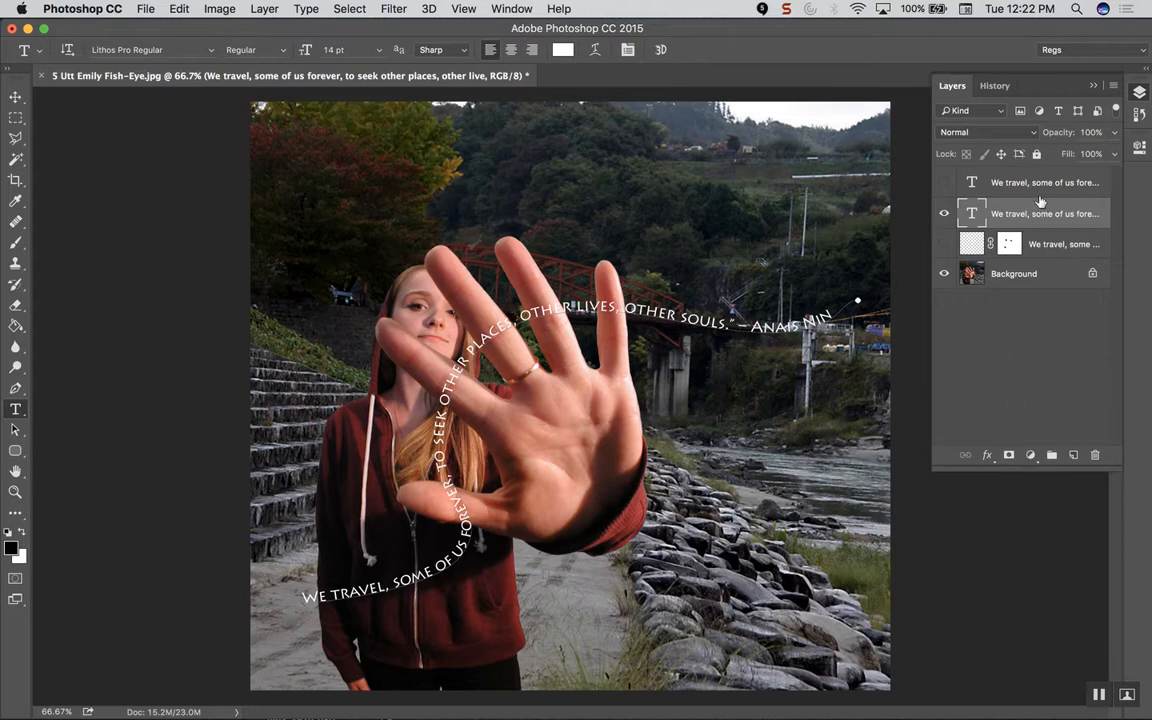
Step: Duplicate the path text layer, rasterize the copy, add a layer mask, and pick the Brush
left_click_drag(1049, 213, 1074, 456)
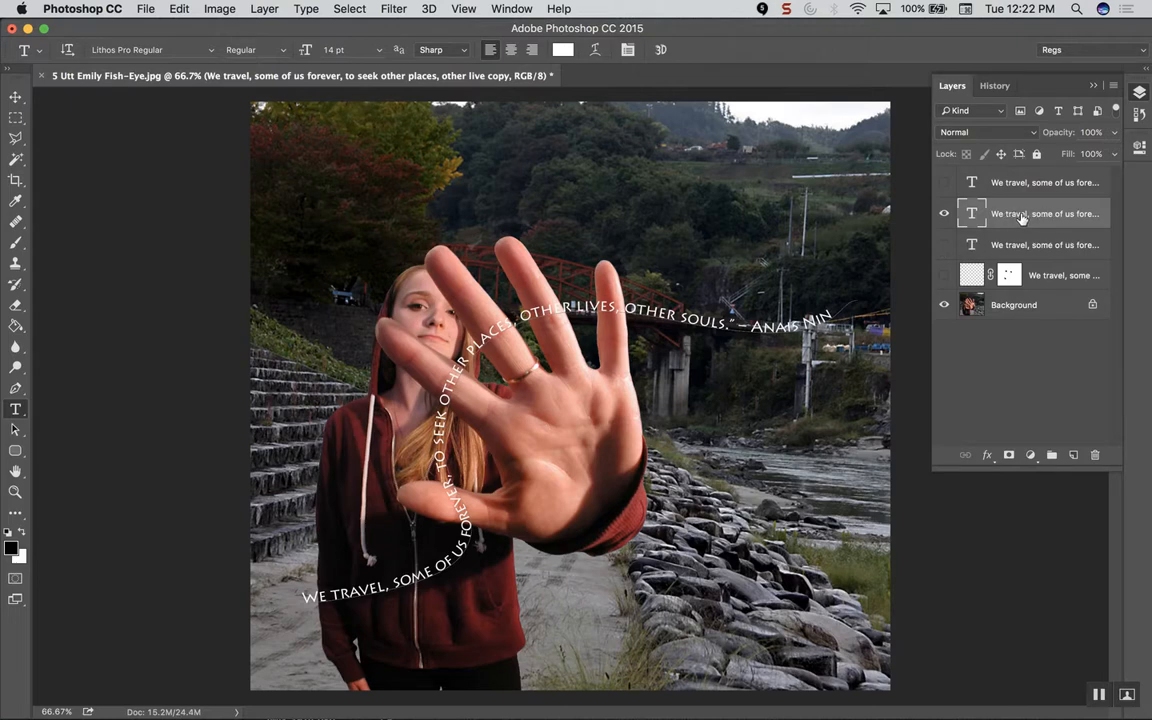
left_click(308, 10)
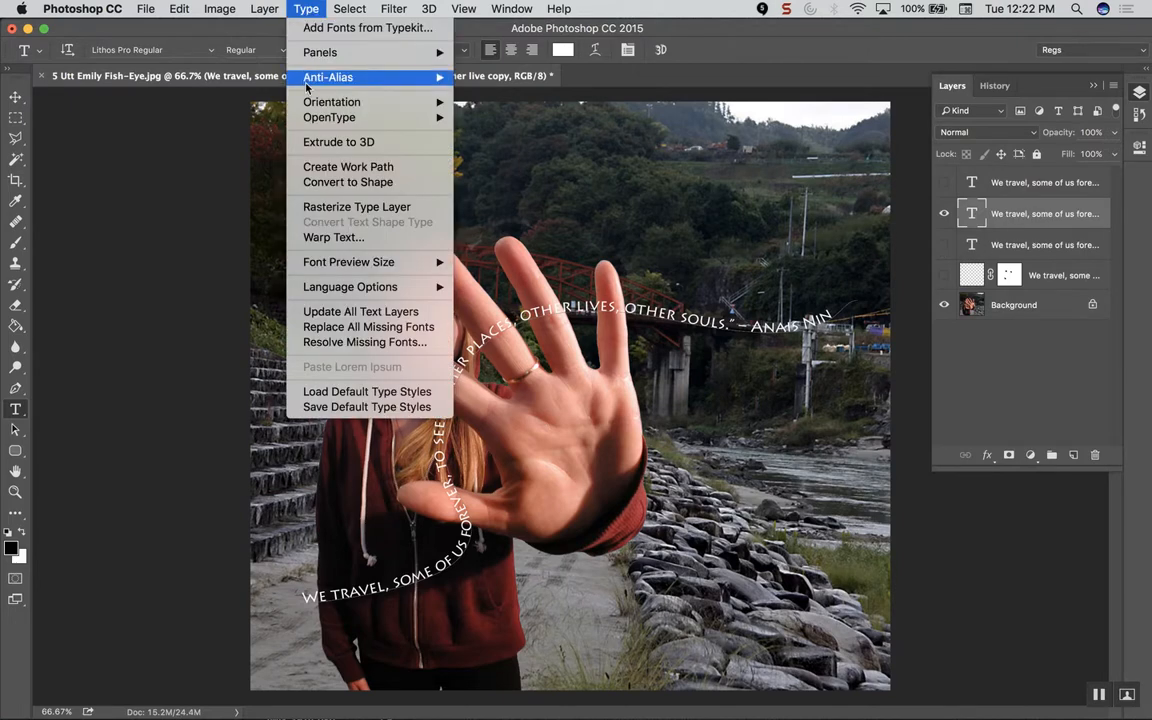
left_click(331, 210)
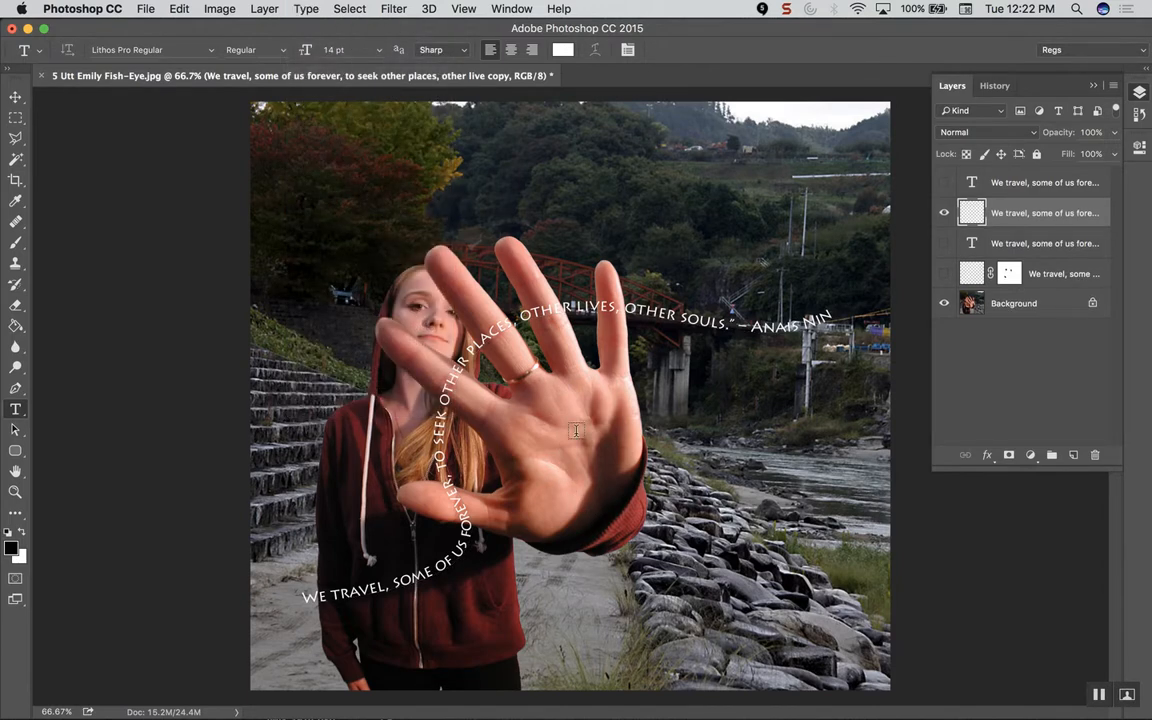
left_click(1007, 455)
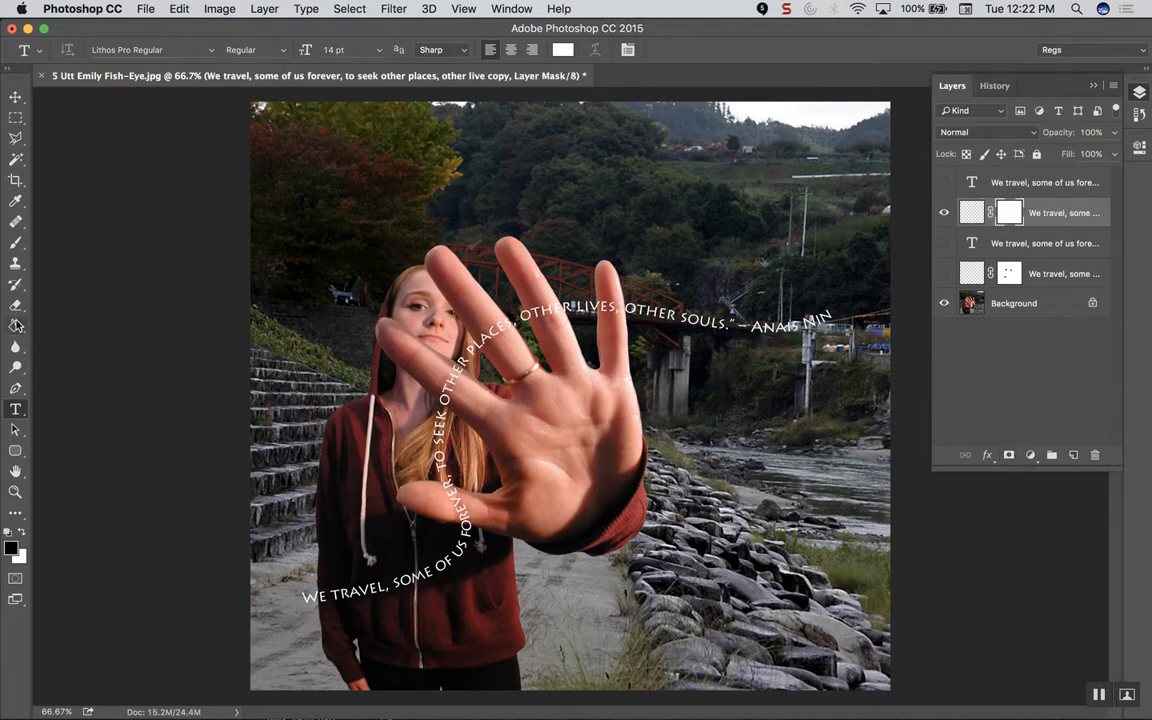
key("b")
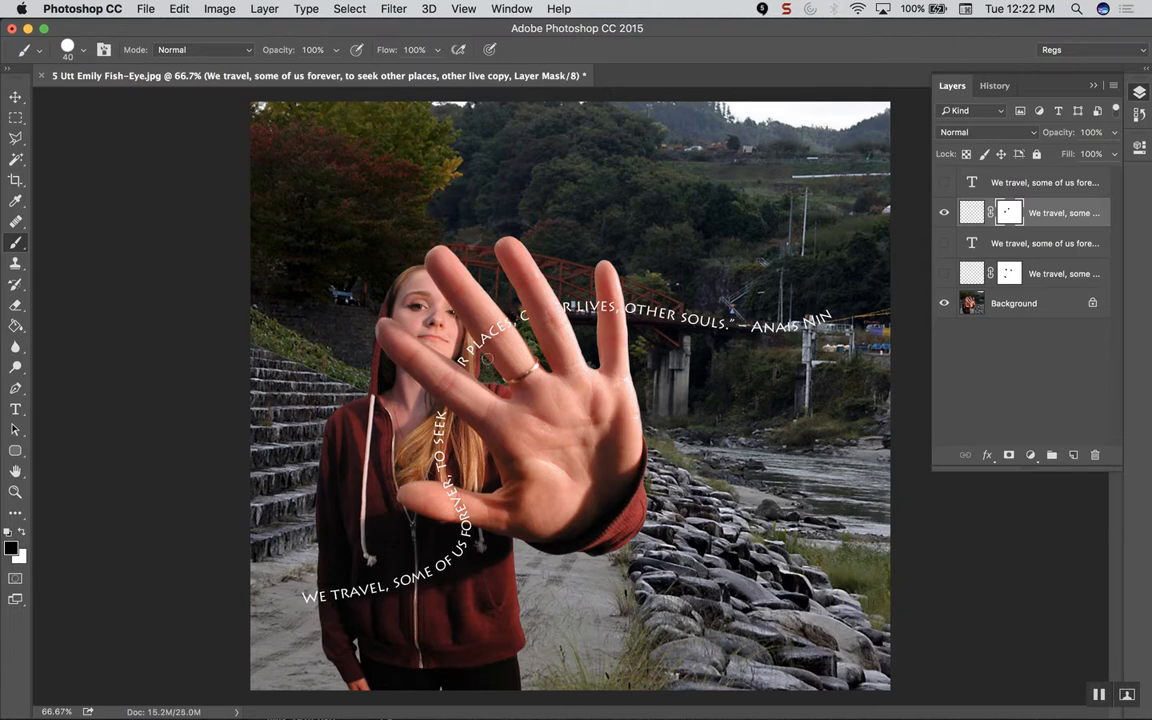
Step: Draw a large black circle, Ellipse 1, about 1014 px across over the lower right
left_click(19, 456)
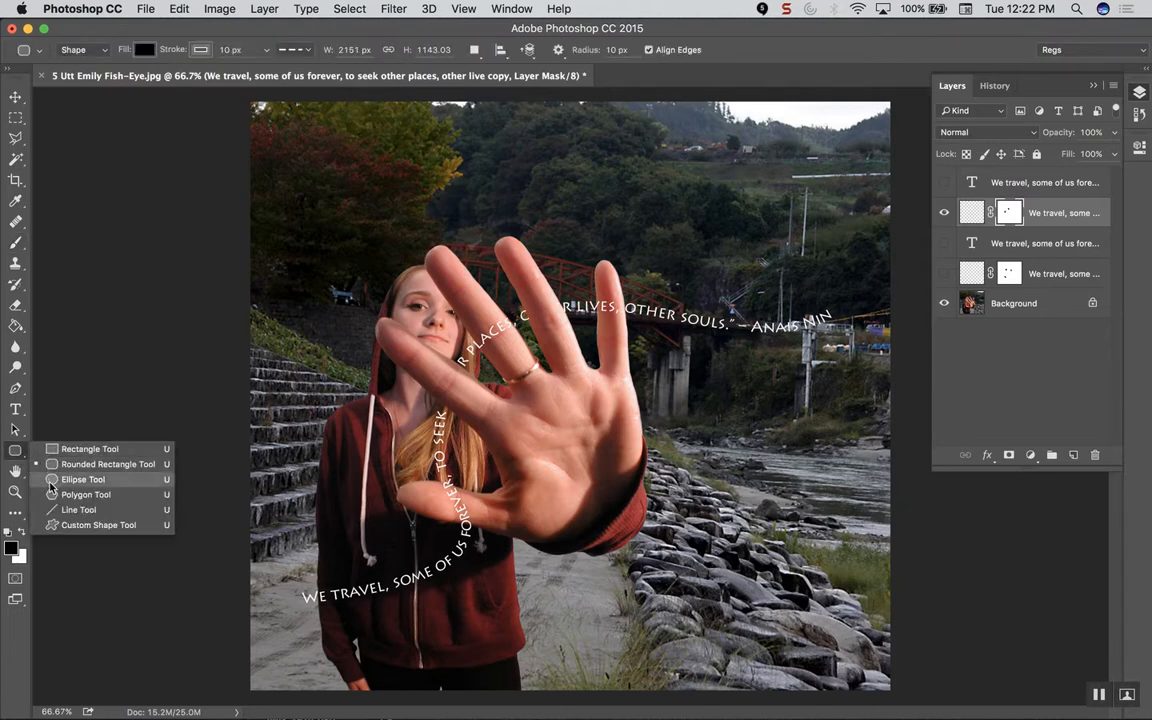
left_click(51, 486)
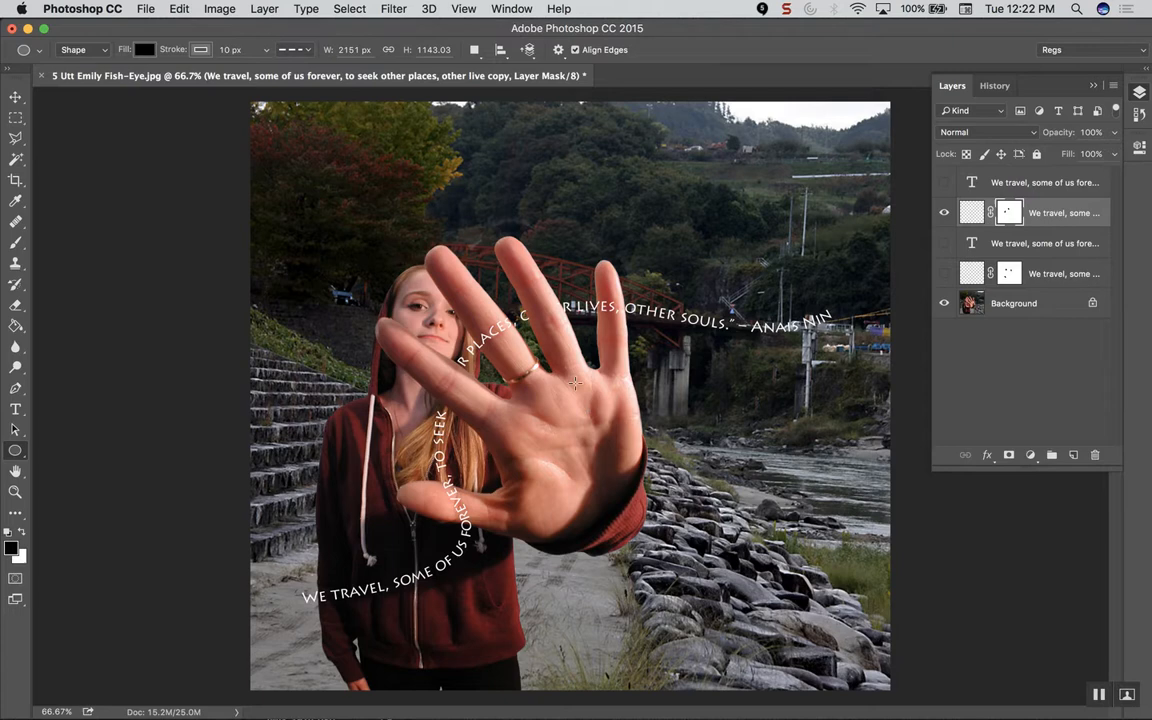
left_click_drag(573, 377, 842, 645)
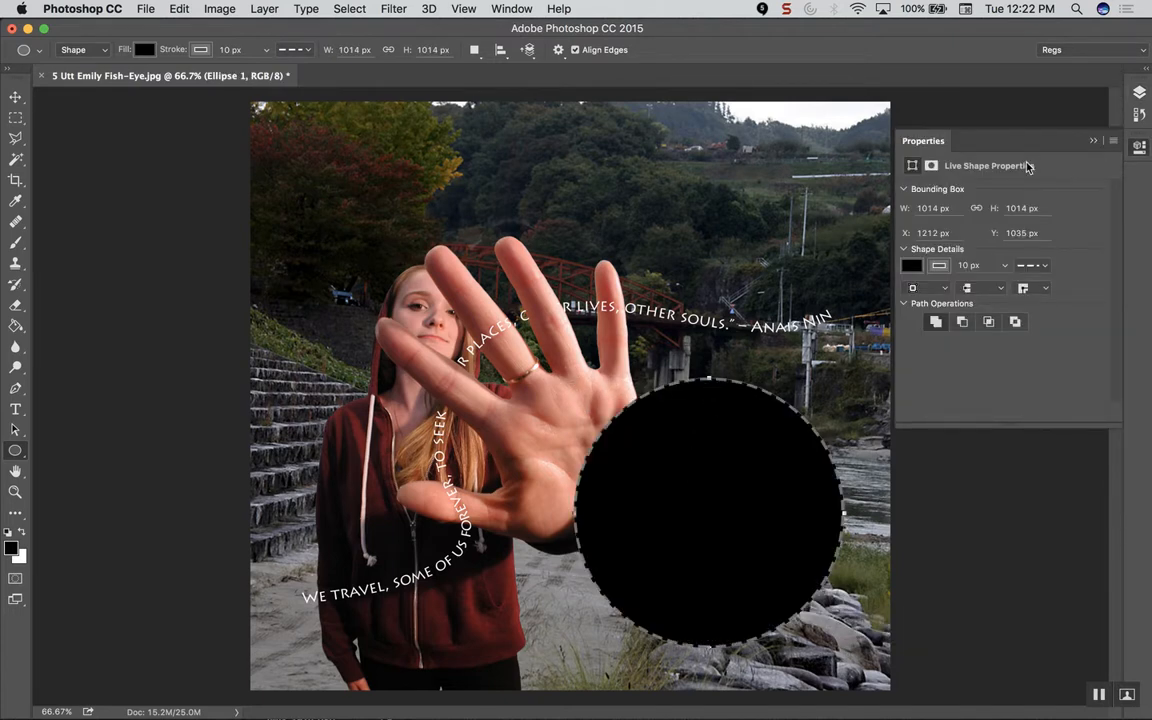
left_click(1141, 91)
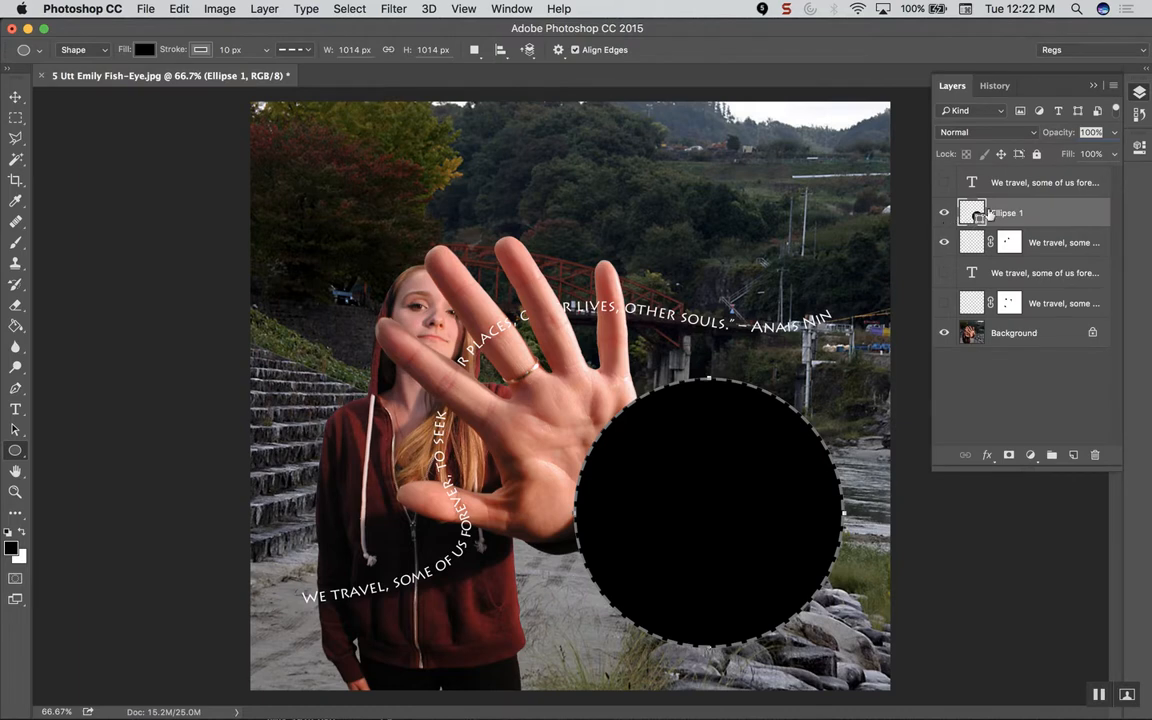
left_click(16, 410)
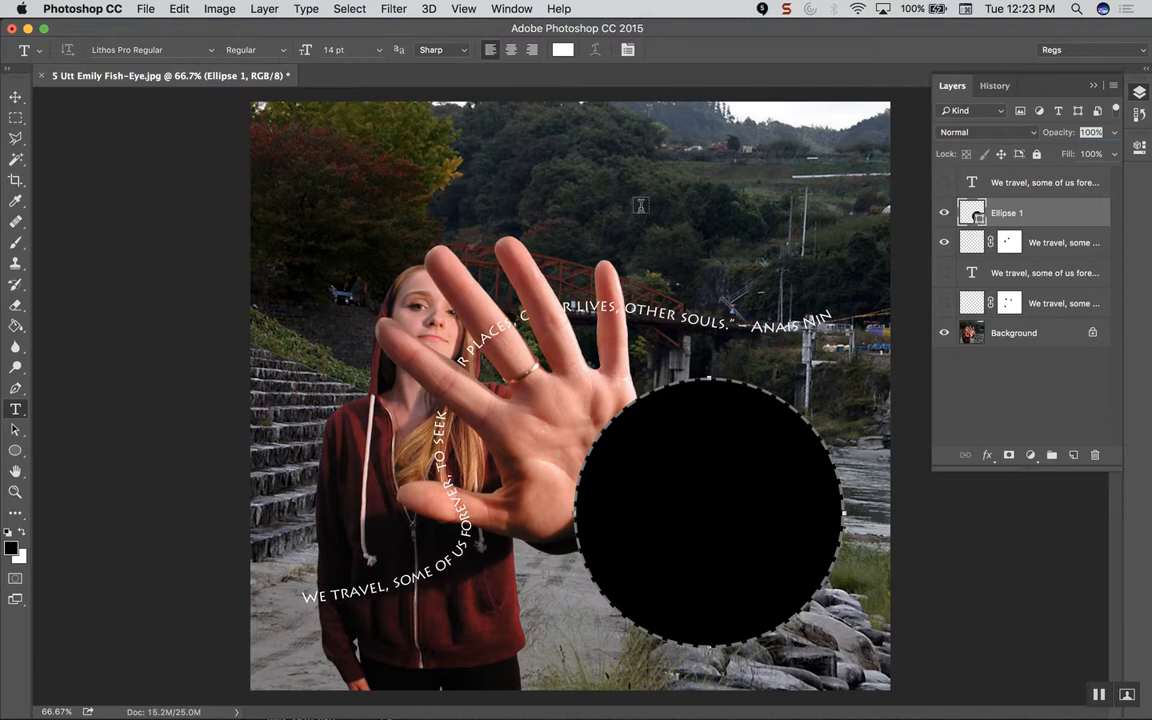
Step: Paste the quote around the circle's edge and set it to 16 pt
left_click(690, 377)
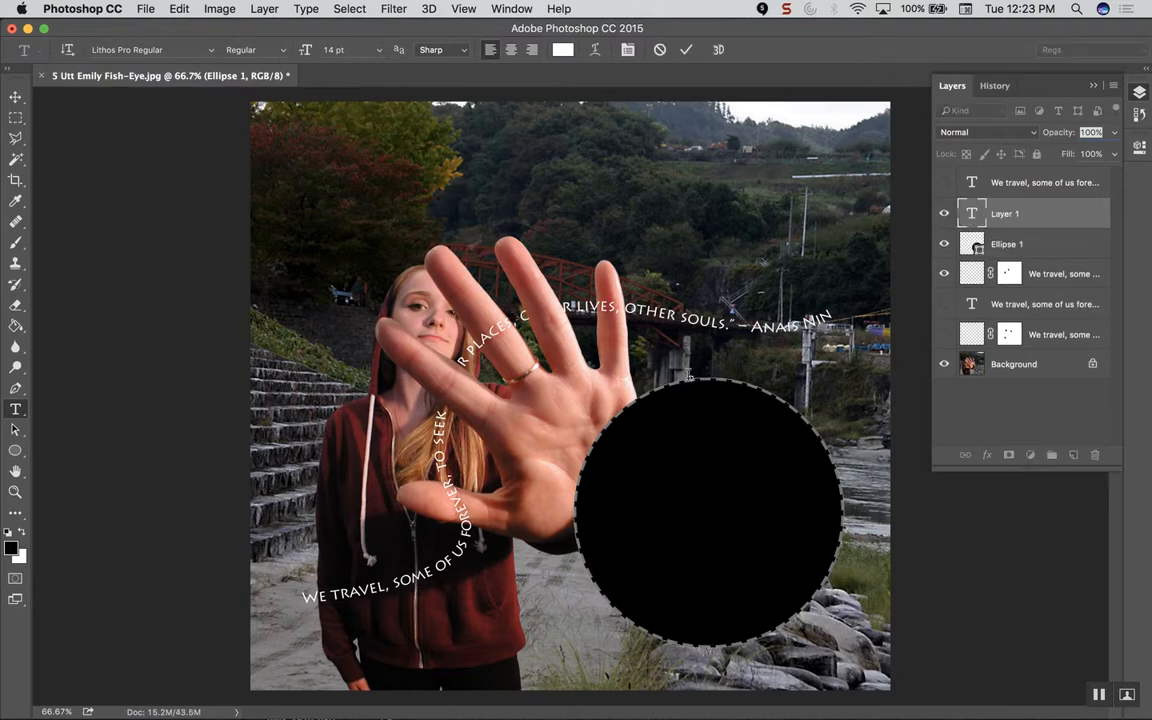
type("WE TRAVEL, SOME OF US FOREVER, TO SEEK OTHER PLACES, OTHER LIVES, OTHER SOULS.\" – ANAIS NIN")
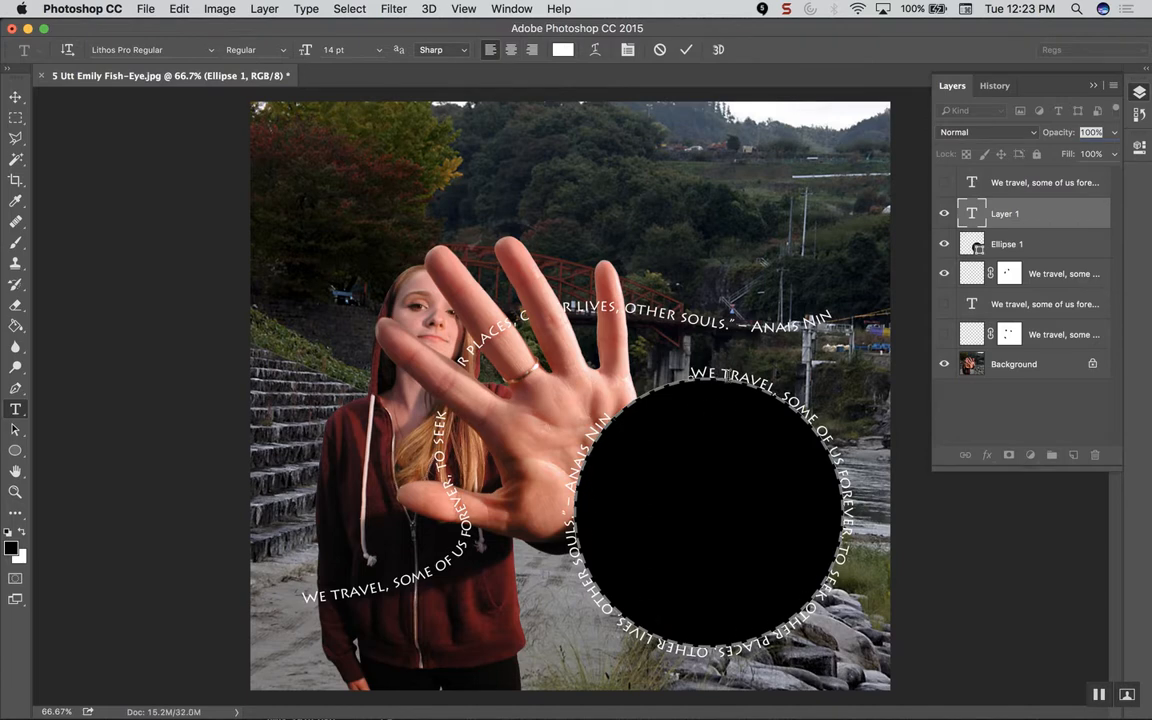
left_click_drag(690, 372, 605, 406)
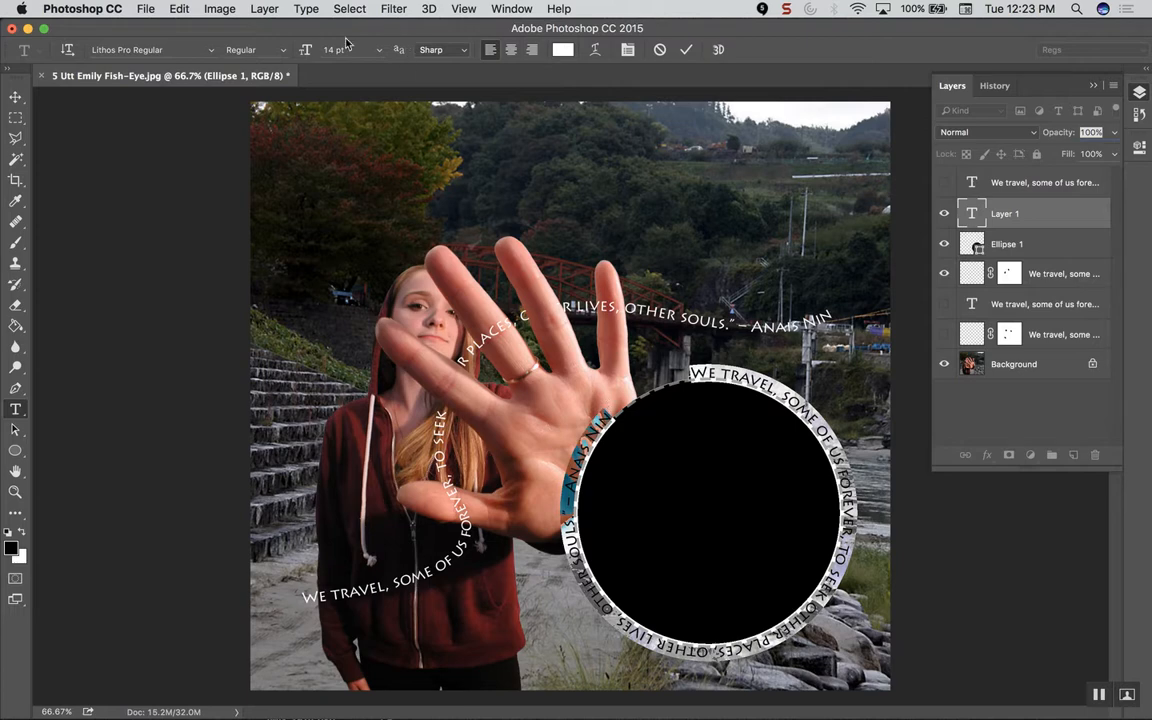
left_click(378, 49)
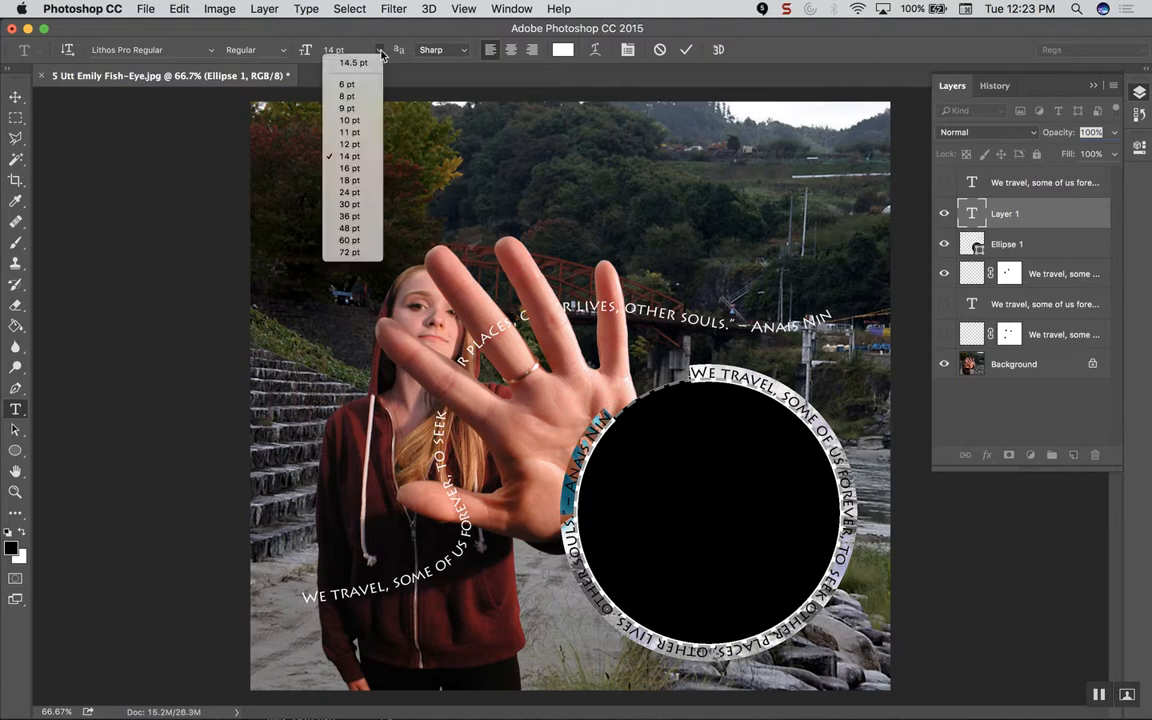
left_click(346, 168)
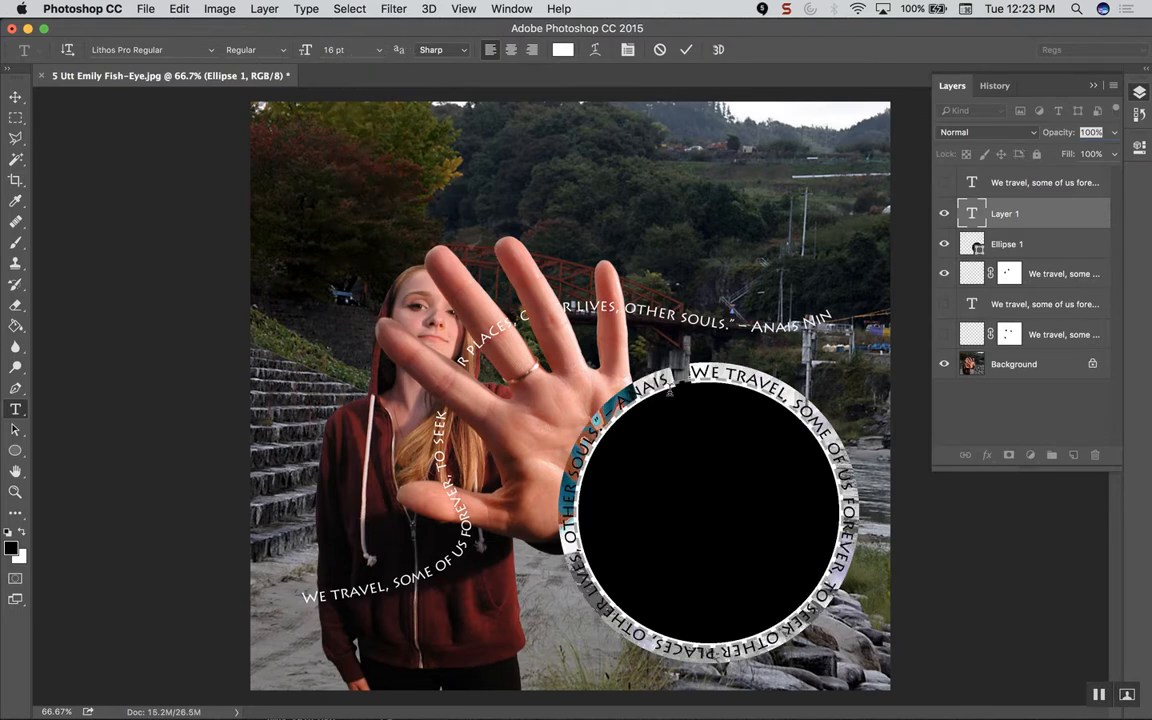
left_click(631, 399)
Step: Shrink the closing "– Anais Nin" attribution to 10 pt and commit the circle text
left_click_drag(607, 414, 671, 377)
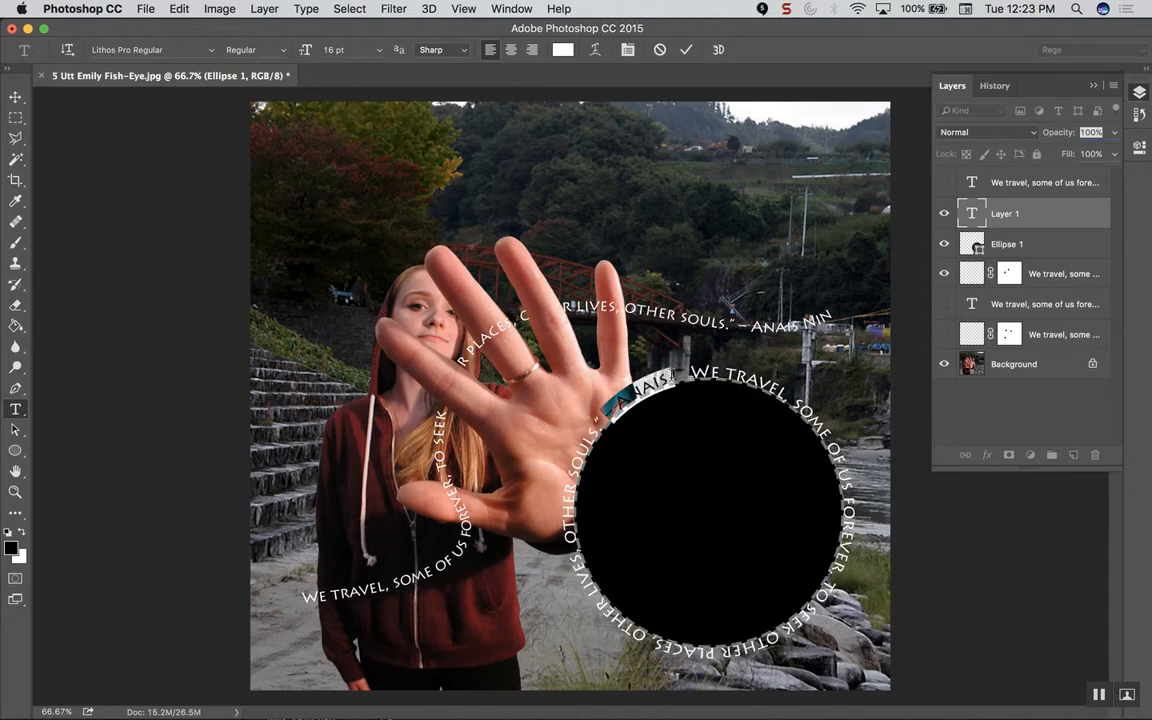
left_click(379, 51)
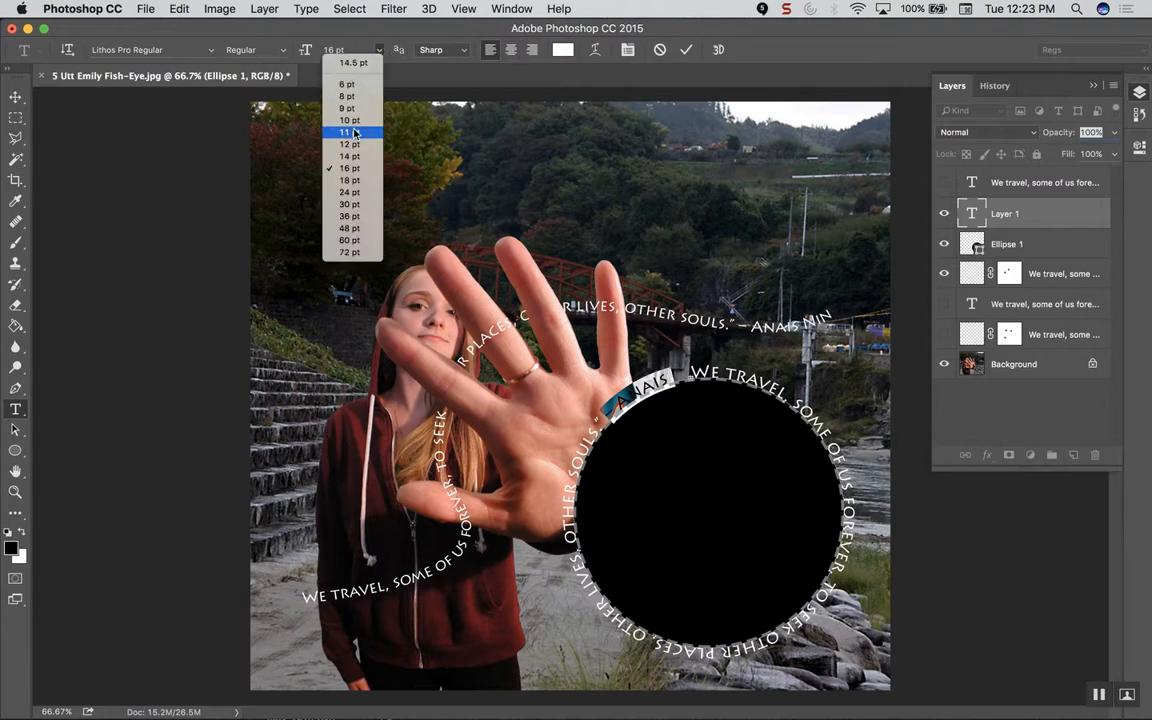
left_click(512, 237)
left_click(642, 393)
left_click_drag(641, 393, 677, 381)
left_click_drag(602, 413, 615, 333)
left_click(372, 51)
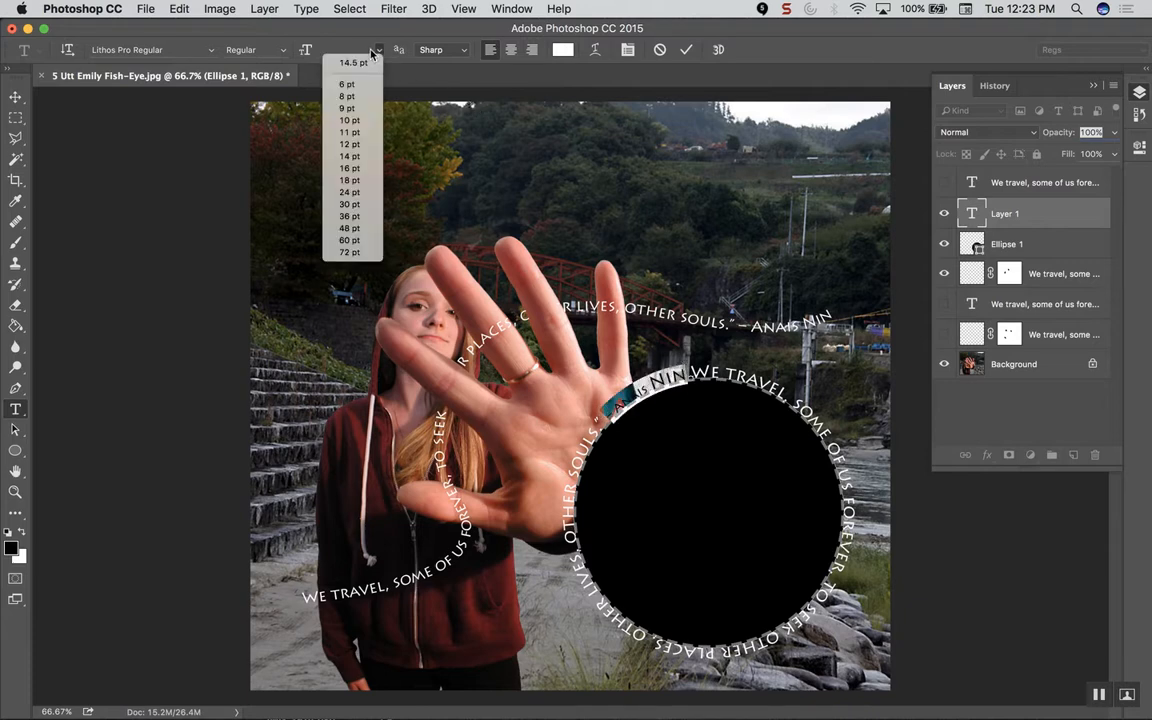
left_click(349, 120)
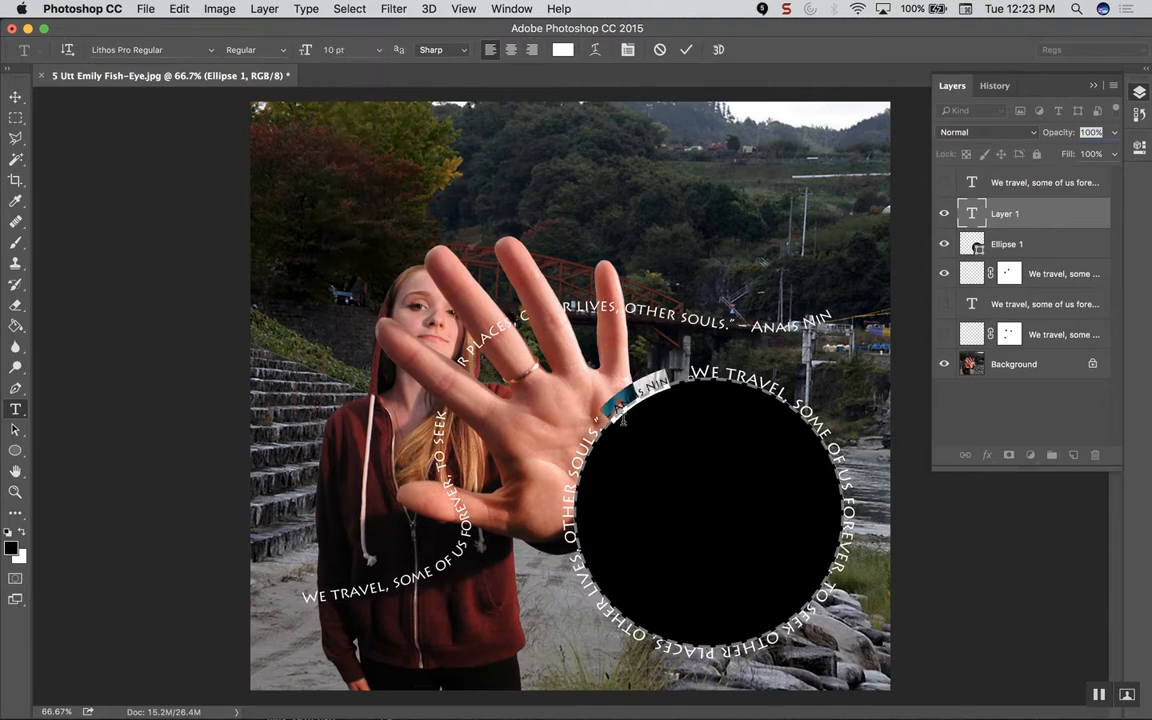
left_click(588, 402)
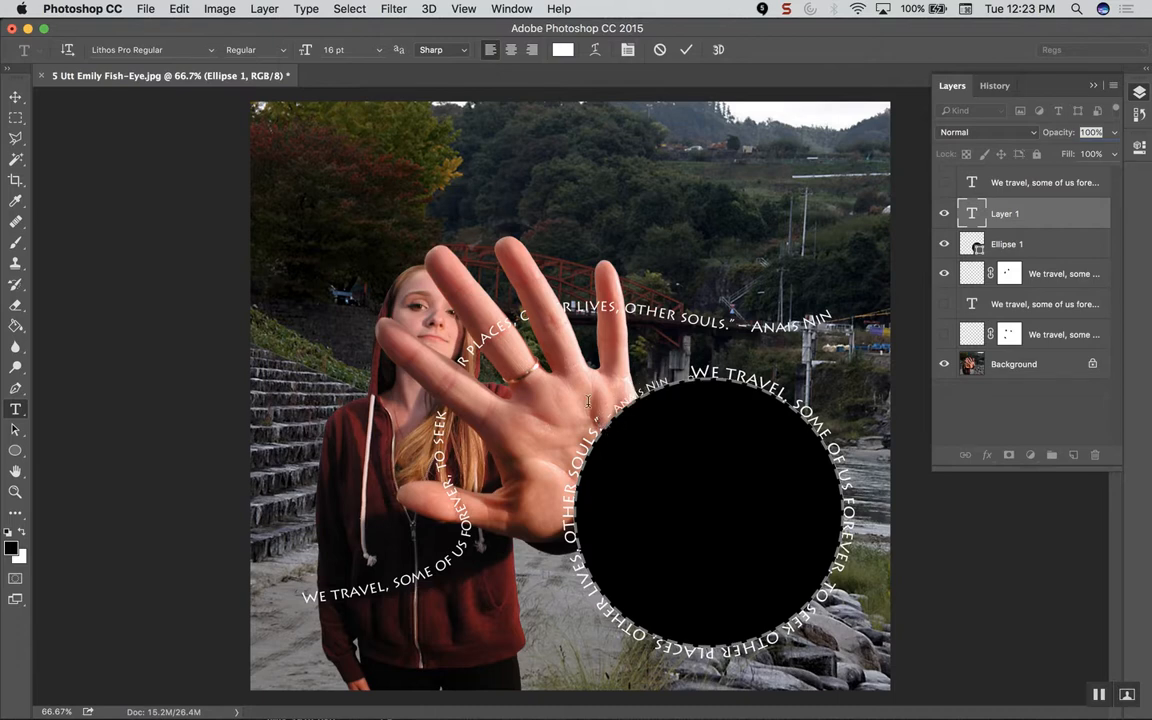
left_click(686, 49)
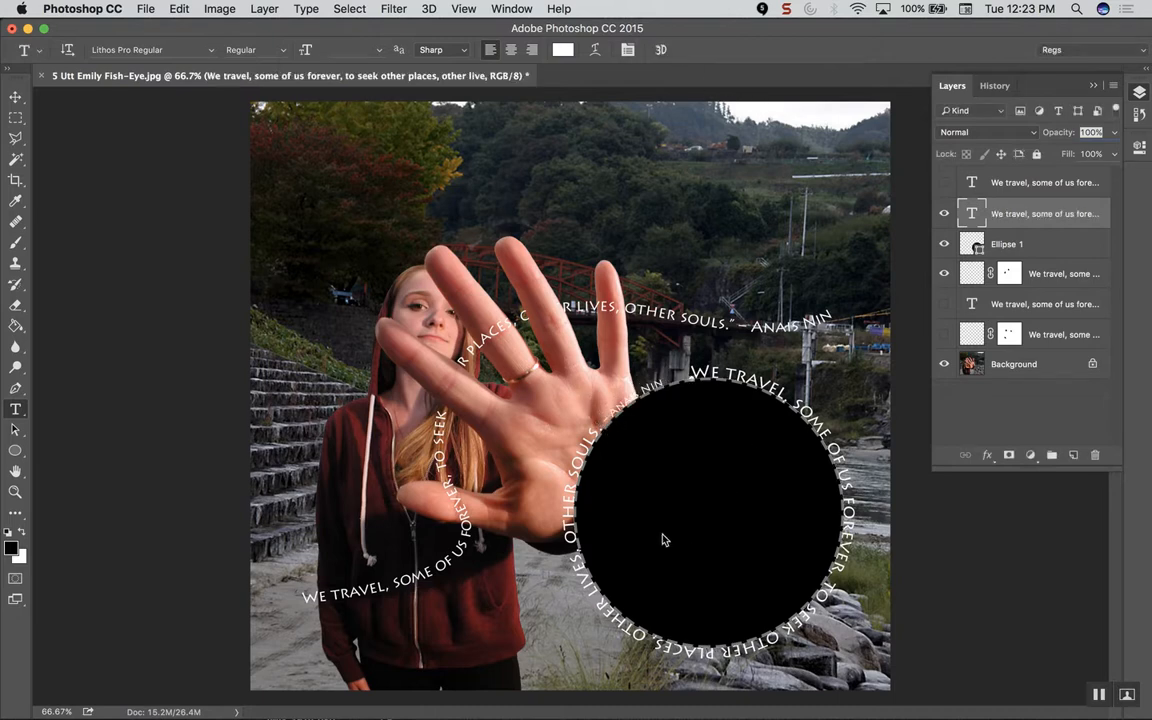
Step: Turn off the Ellipse 1 layer so only the circular quote text remains
left_click(944, 245)
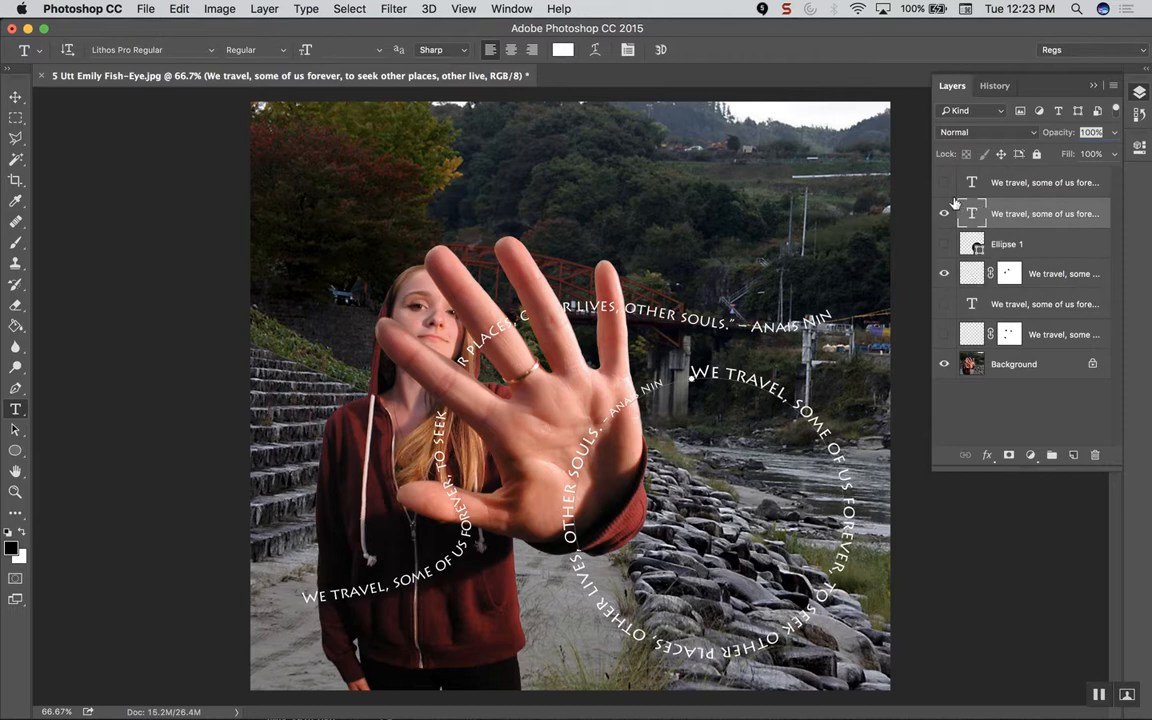
left_click(786, 9)
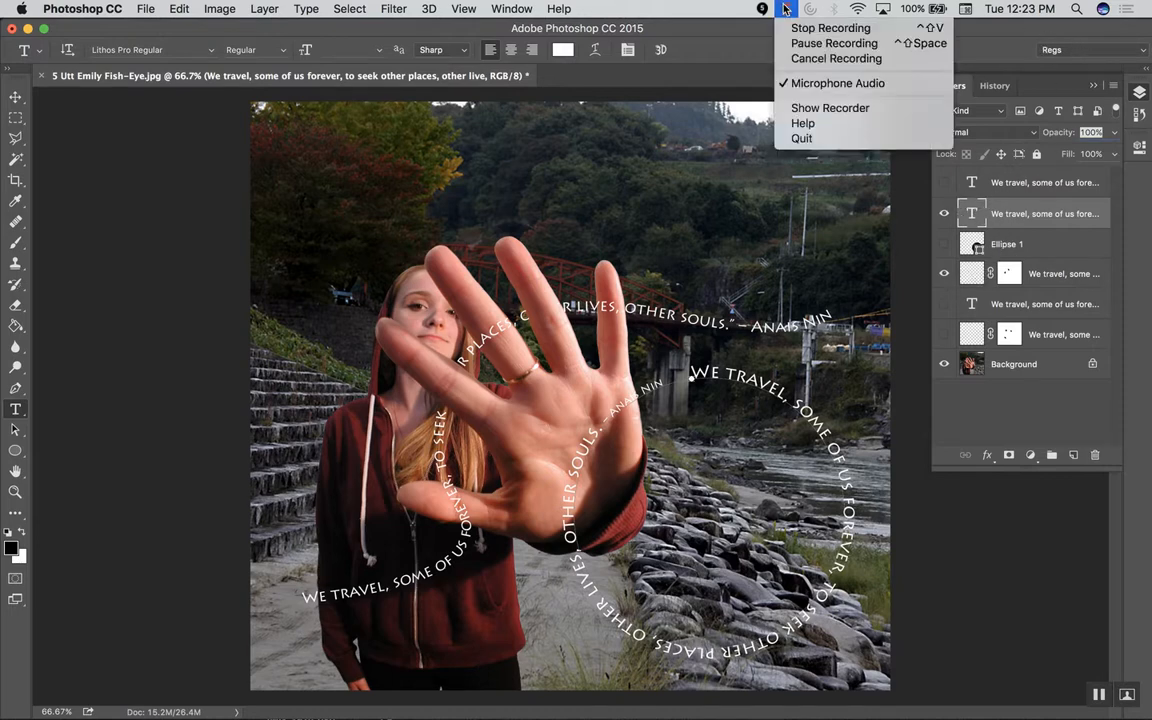